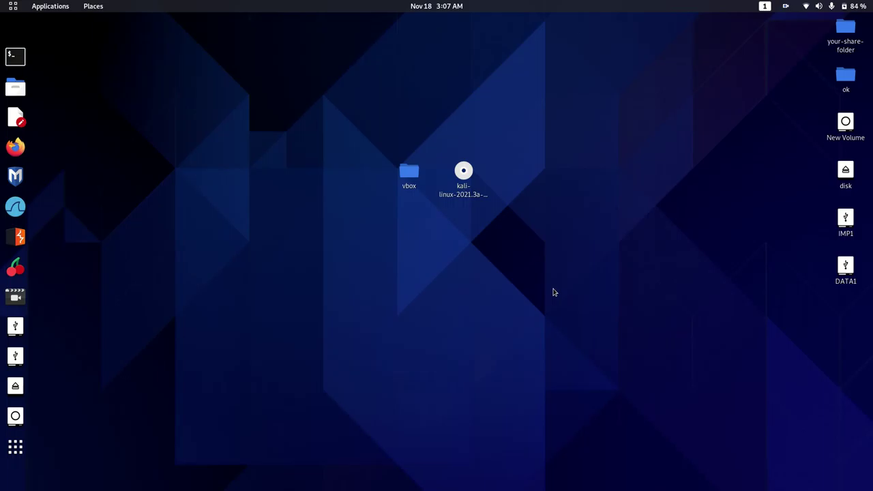
Find VirtualBox by searching 'vir' in the application overview and launch it.
left_click(15, 447)
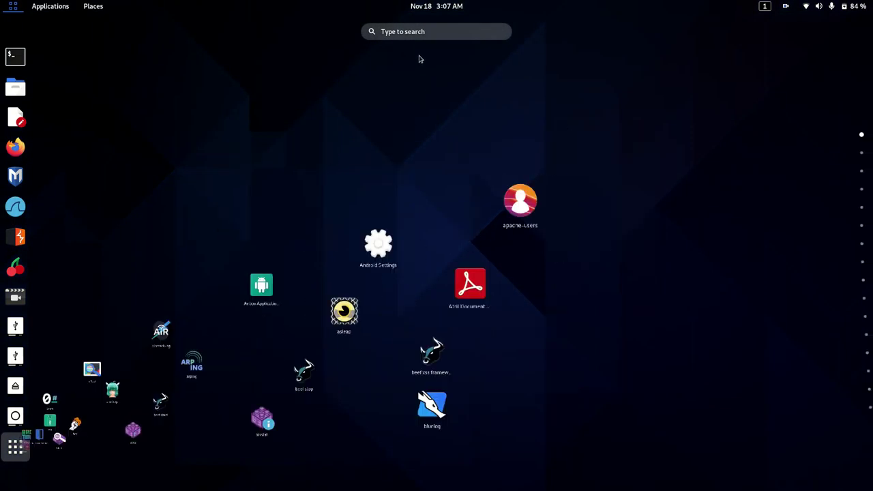
type("vir")
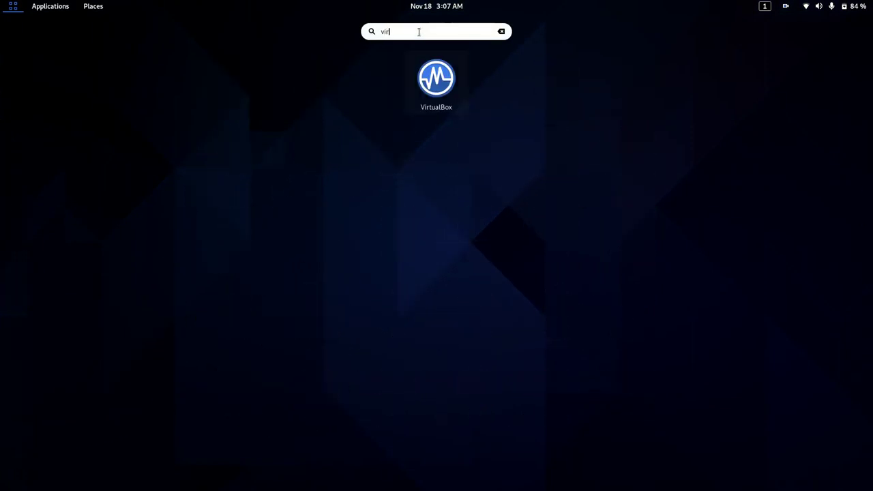
left_click(434, 83)
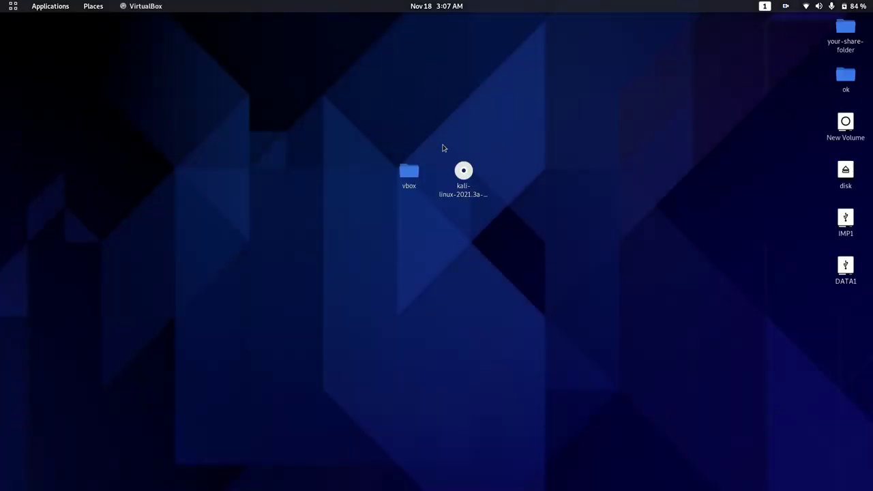
Start a new virtual machine from the global tools and name it kalilinux64.
left_click_drag(427, 164, 461, 238)
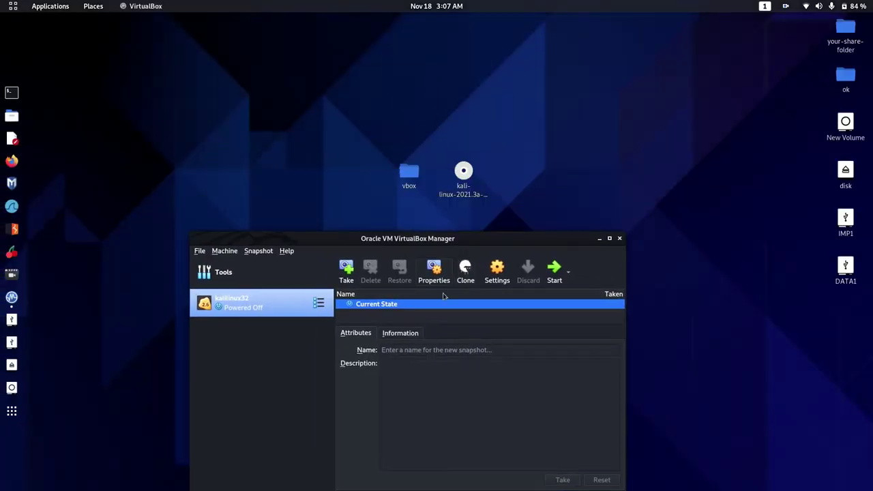
left_click(220, 281)
left_click(450, 270)
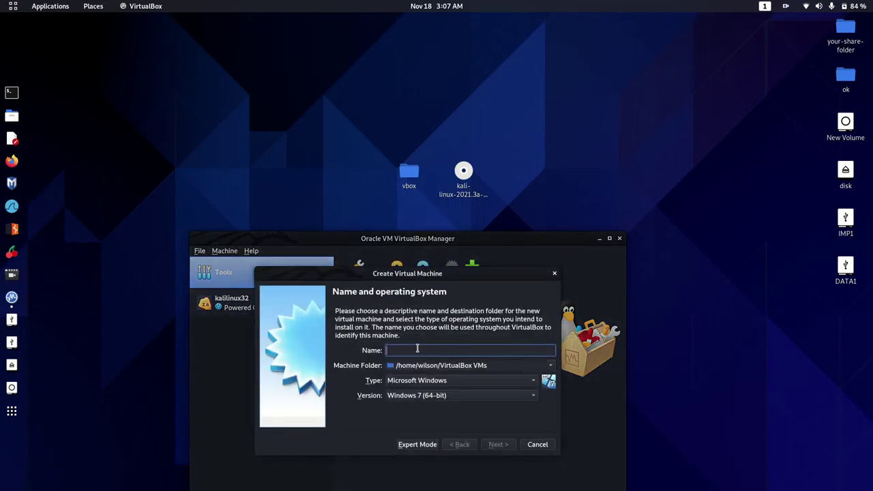
type("kalilinux")
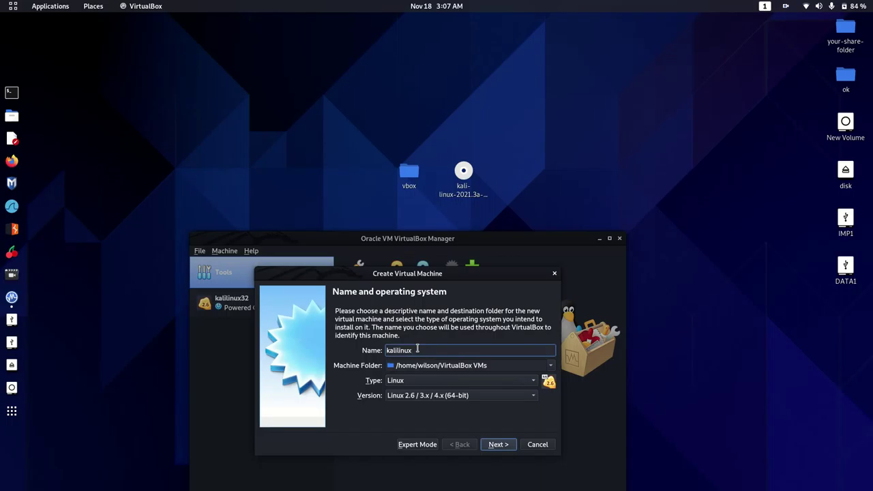
type("64")
Set the machine folder to Desktop/vbox and keep version Linux 2.6 / 3.x / 4.x (64-bit).
left_click(551, 369)
left_click(533, 387)
left_click(292, 312)
left_click(349, 421)
double_click(361, 416)
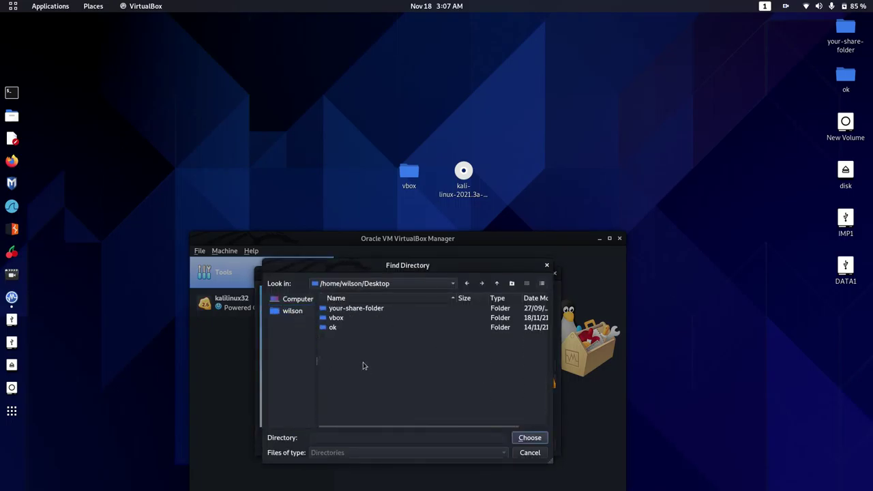
left_click(335, 318)
double_click(336, 318)
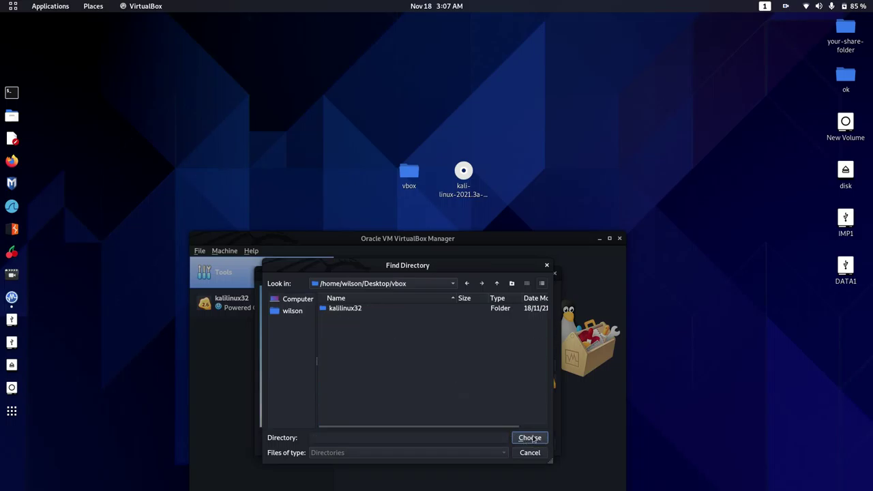
left_click(530, 438)
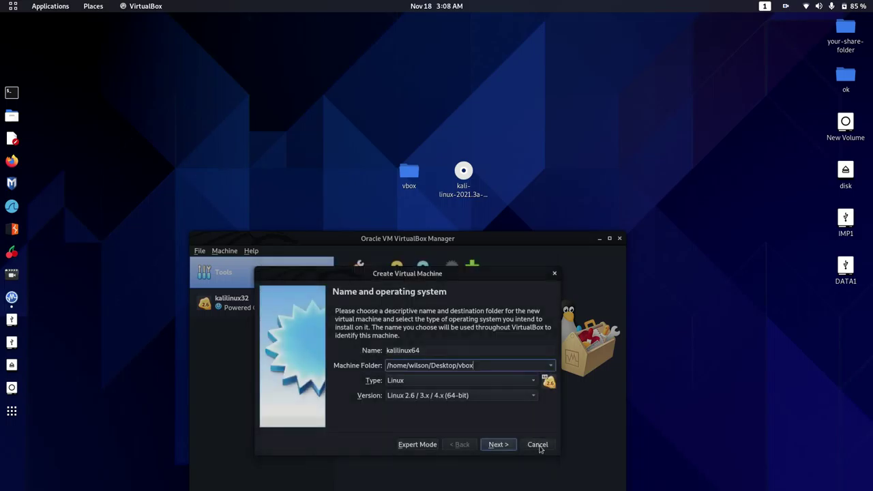
left_click(435, 397)
left_click(423, 192)
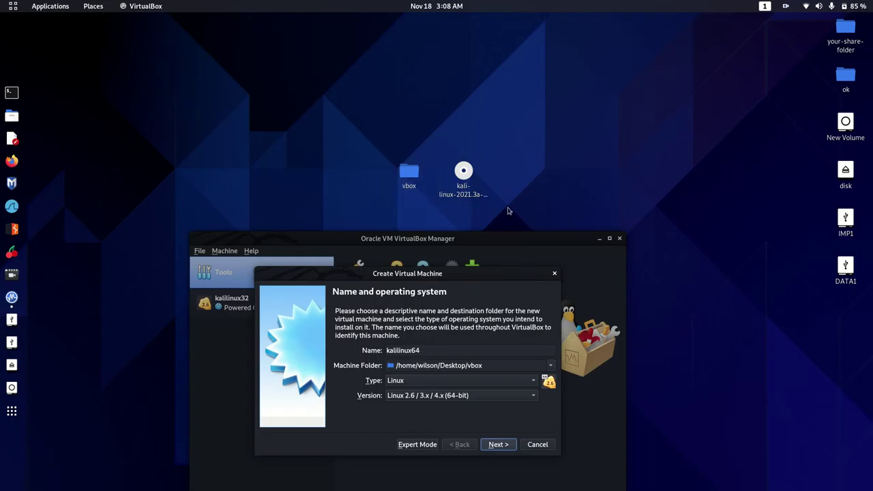
Give the new machine 4096 MB of memory.
left_click(503, 447)
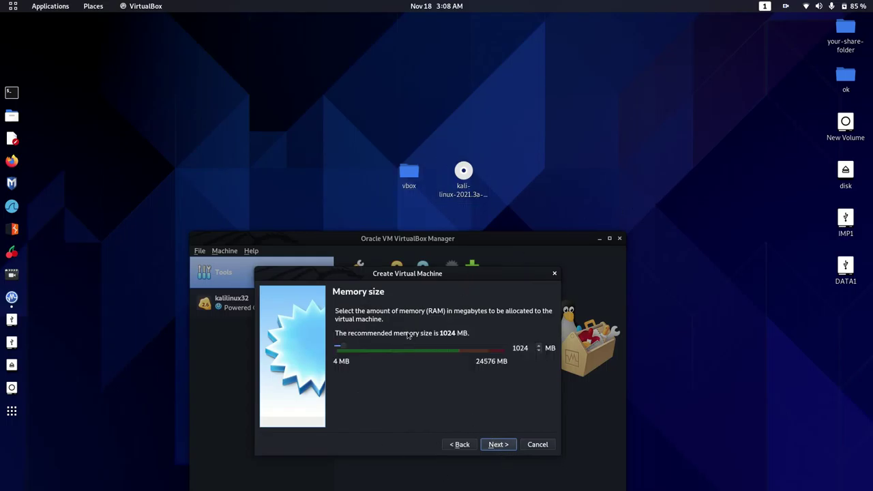
scroll(421, 350, "up", 4)
left_click(350, 348)
left_click(499, 445)
Create a 16 GB dynamically allocated VDI hard disk for the machine.
left_click(499, 445)
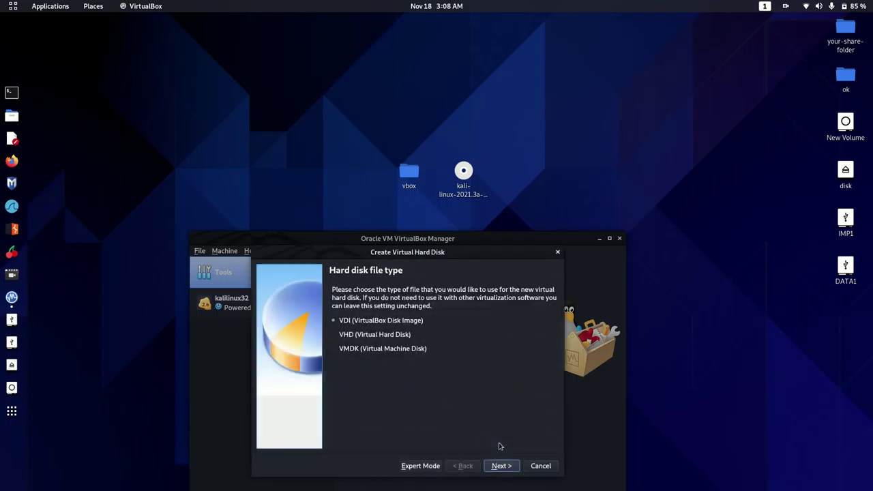
left_click(502, 467)
left_click(503, 466)
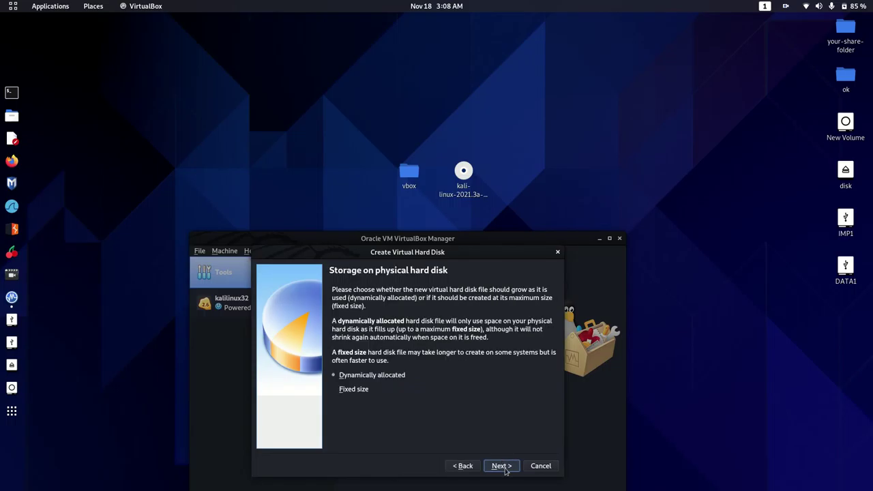
left_click(467, 358)
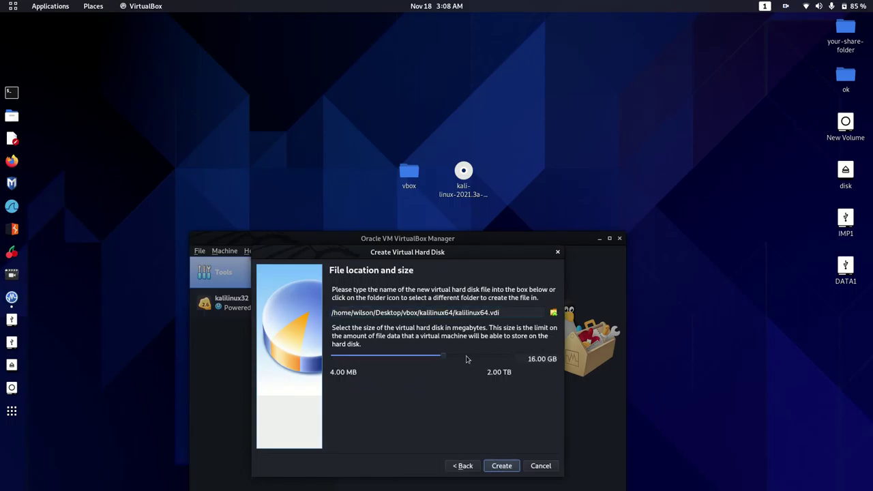
left_click(502, 466)
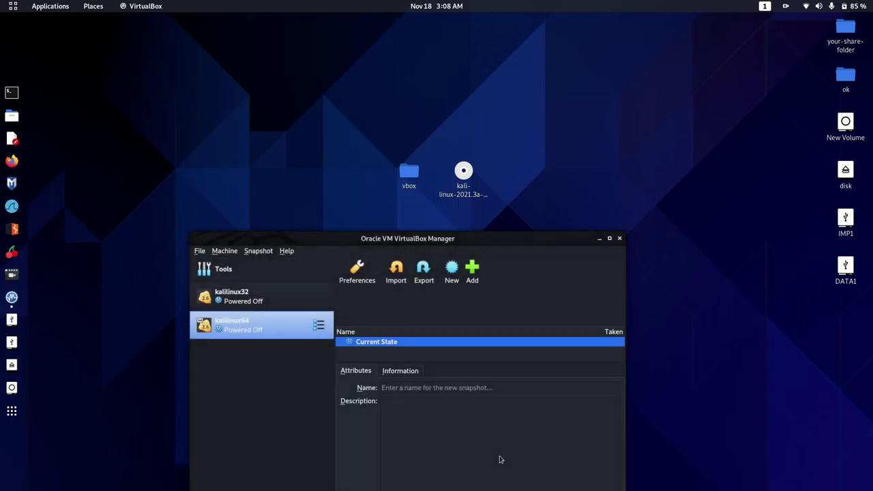
In Storage settings, load kali-linux-2021.3a-live-amd64.iso into the empty optical drive and save.
left_click(497, 272)
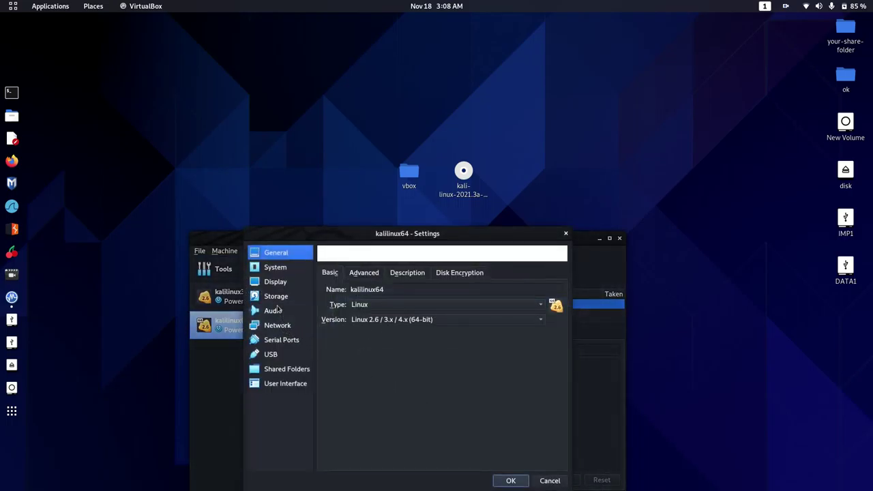
left_click(281, 300)
left_click(348, 298)
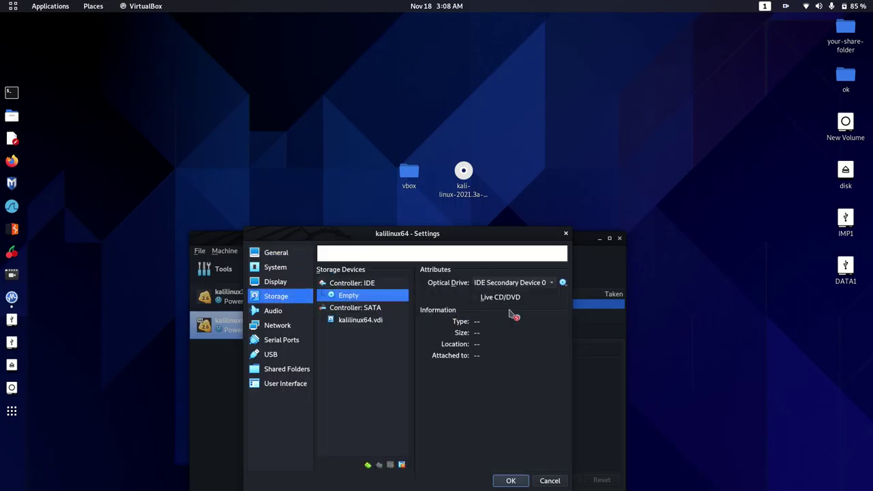
left_click(564, 284)
left_click(580, 308)
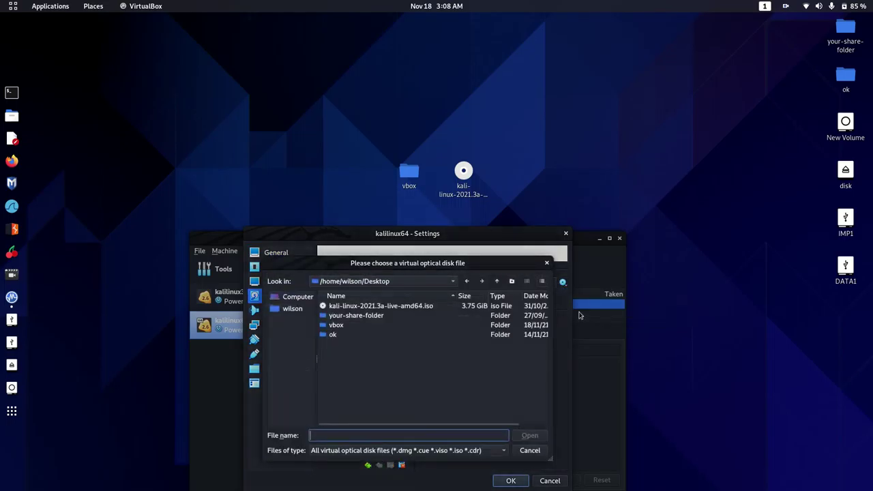
left_click(377, 307)
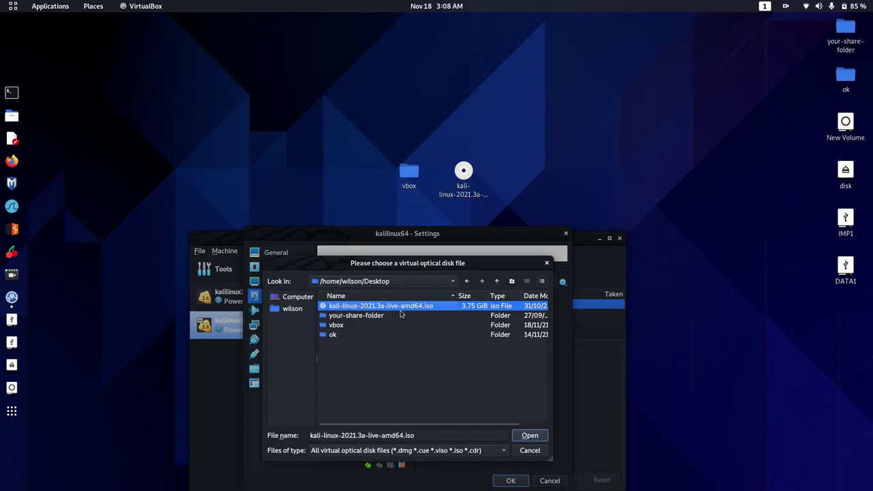
double_click(406, 309)
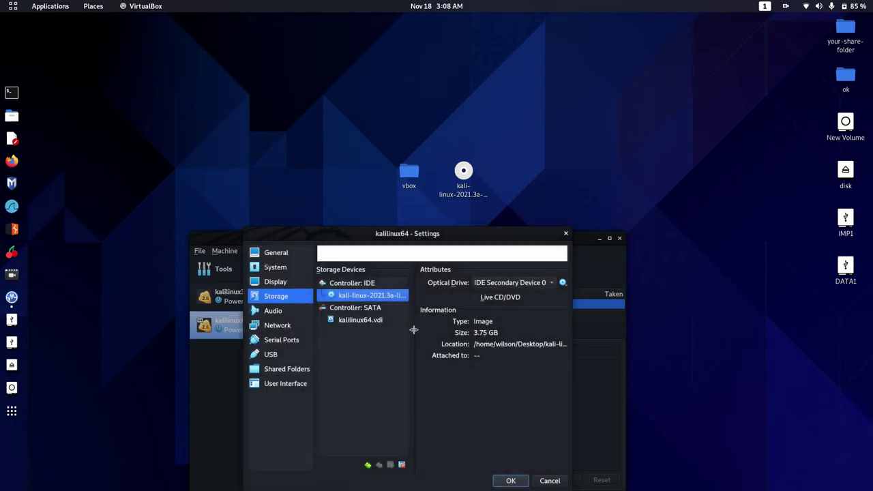
left_click(511, 482)
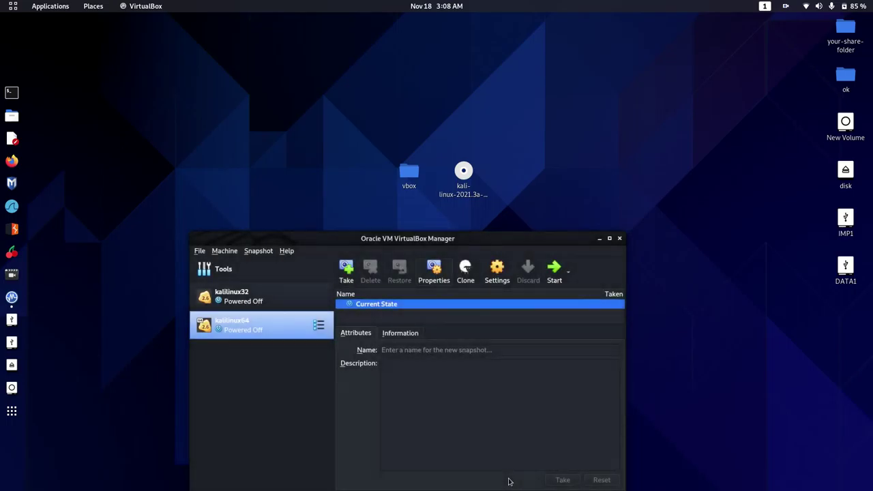
Start kalilinux64, minimize the manager, and enlarge the VM window in scaled mode.
left_click(558, 280)
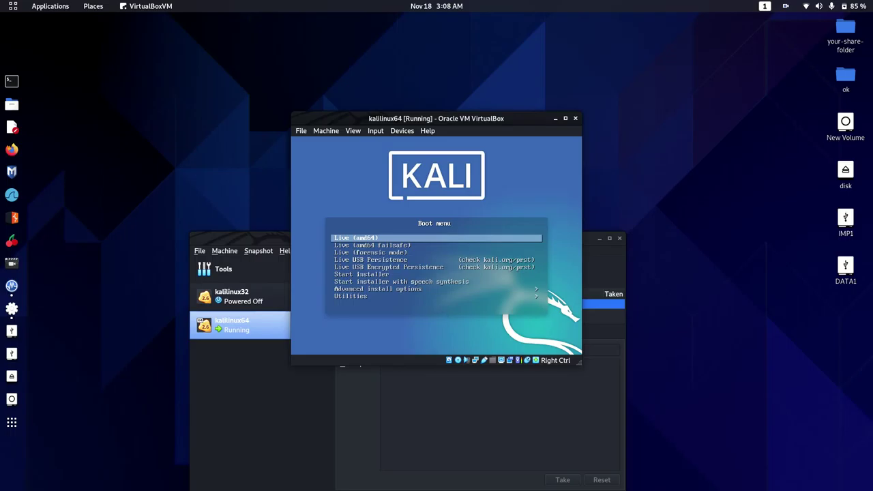
left_click(233, 417)
left_click(599, 238)
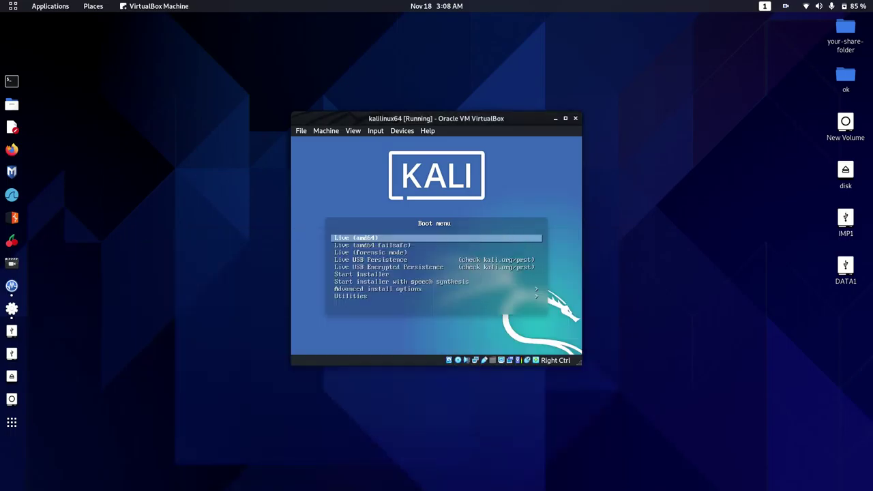
left_click(356, 132)
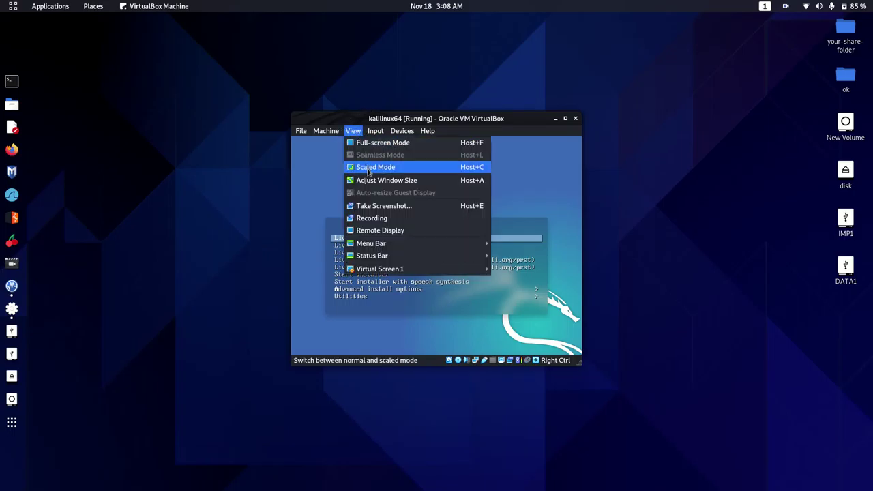
left_click(372, 167)
left_click_drag(581, 359, 802, 483)
left_click_drag(626, 128, 619, 87)
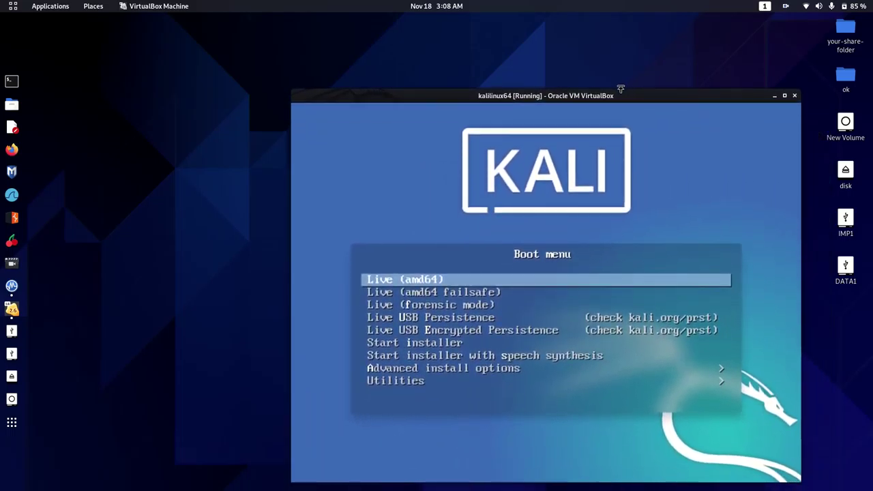
Pick the next Kali boot menu entry and boot it into the installer.
key("Down")
key("Down")
key("Down")
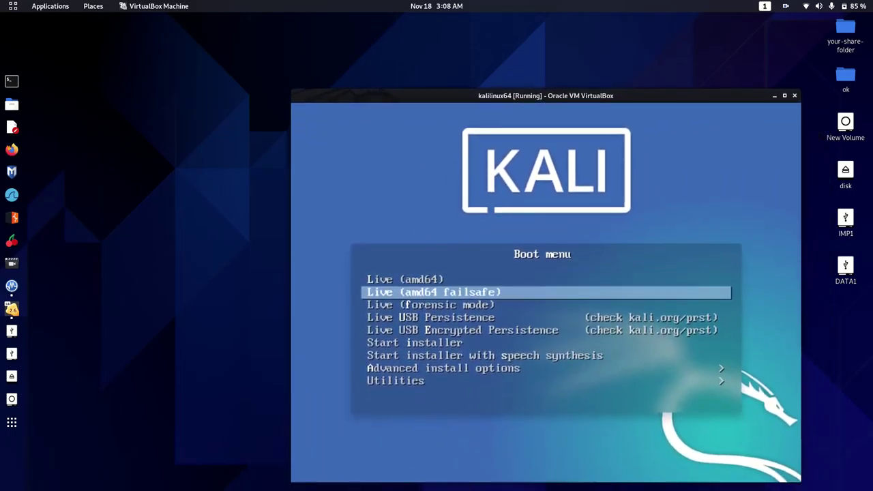
key("Return")
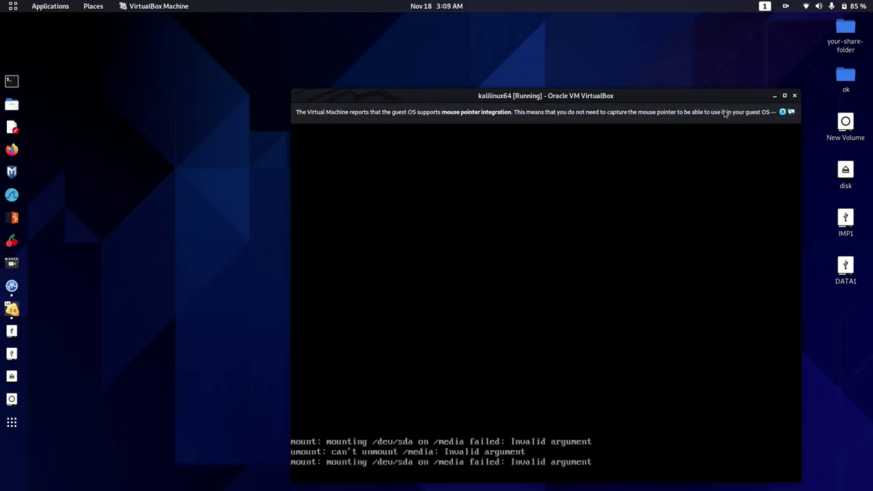
mouse_move(784, 113)
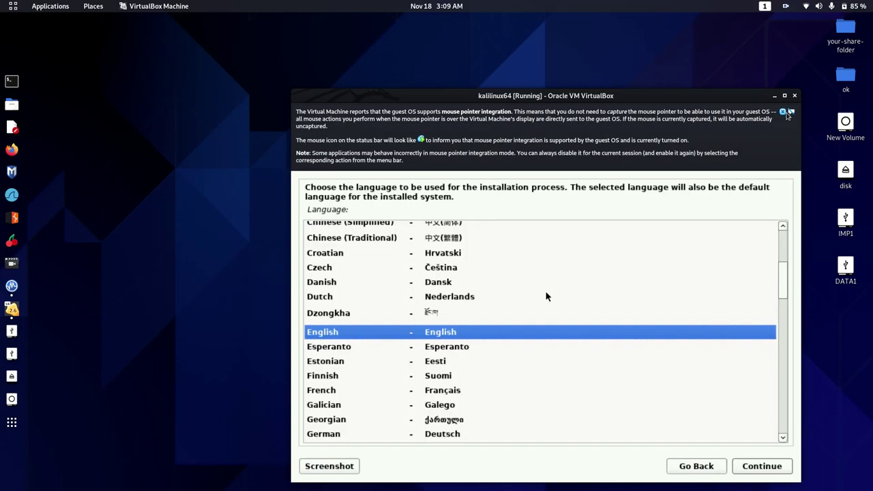
Select English as the installation language.
left_click(705, 362)
key("Up")
key("Up")
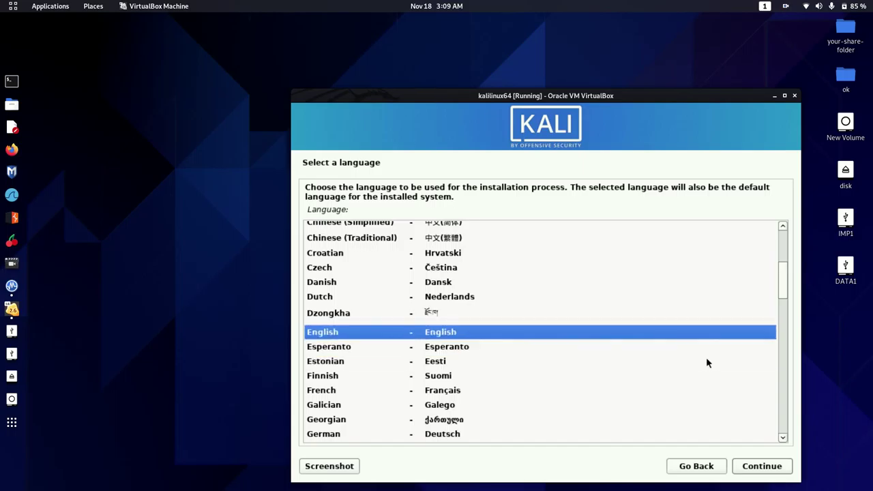
key("Return")
Choose a location, American English keymap, hostname kali and an empty domain name.
key("Up")
key("Up")
key("Up")
key("Up")
key("Up")
key("Up")
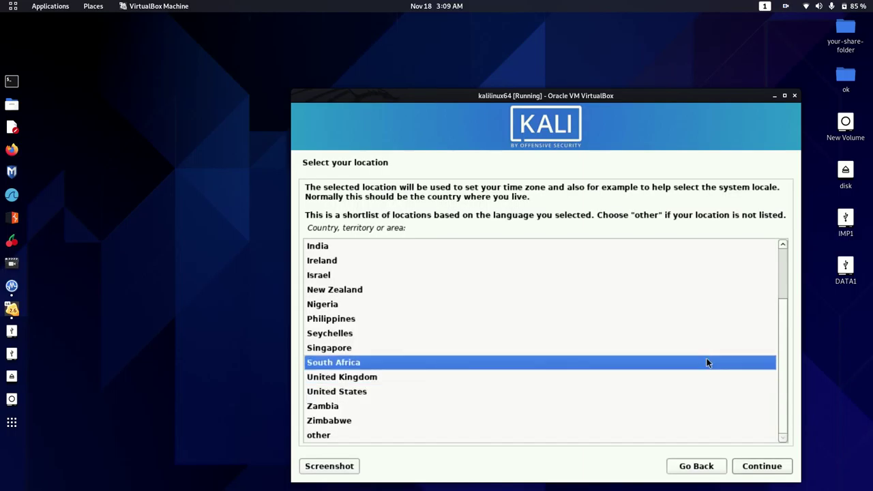
key("Up")
key("Up")
key("Up")
key("Up")
key("Return")
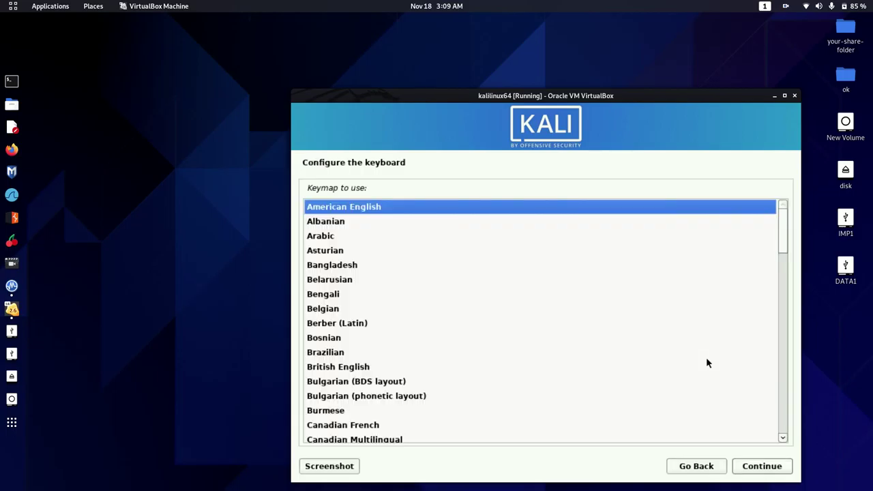
key("Return")
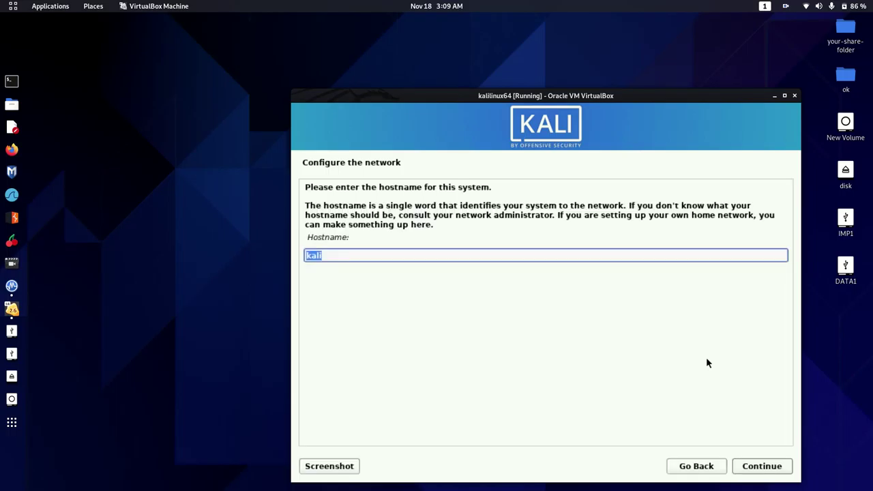
key("Return")
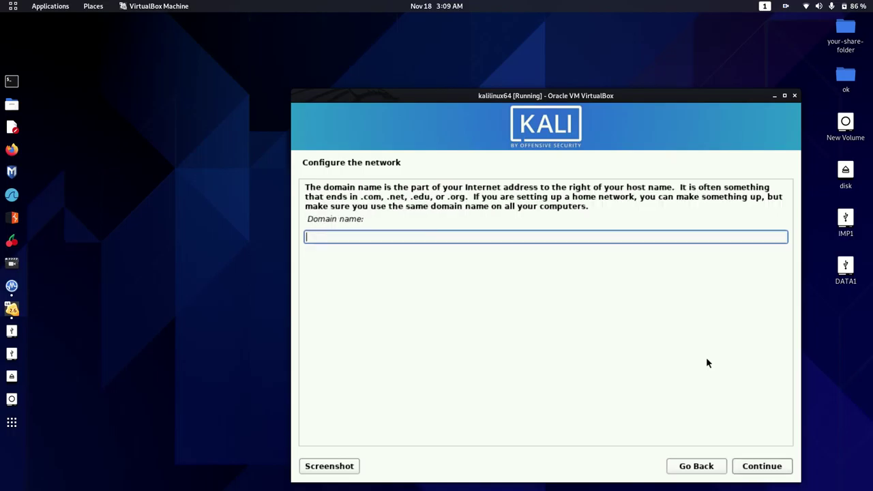
key("Return")
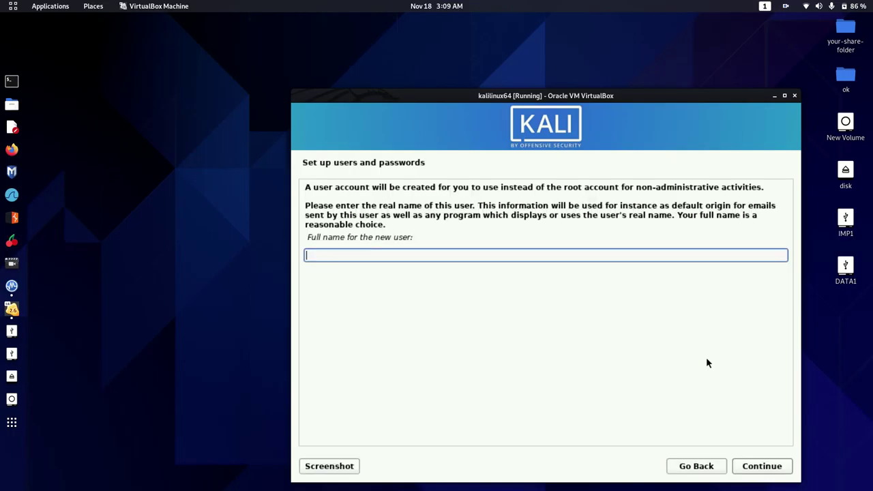
Enter the user's full name, keep the default username, and set and confirm the password.
type("zoom")
key("Return")
key("Return")
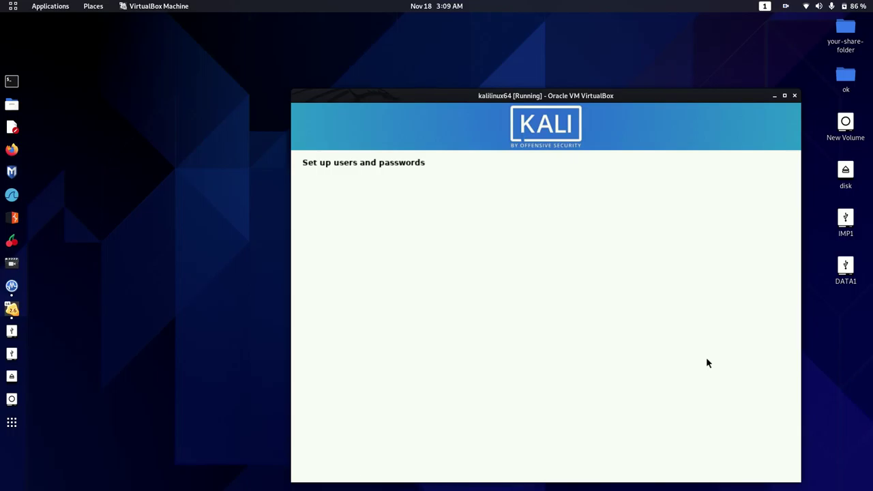
type("123")
key("Tab")
key("Tab")
type("123")
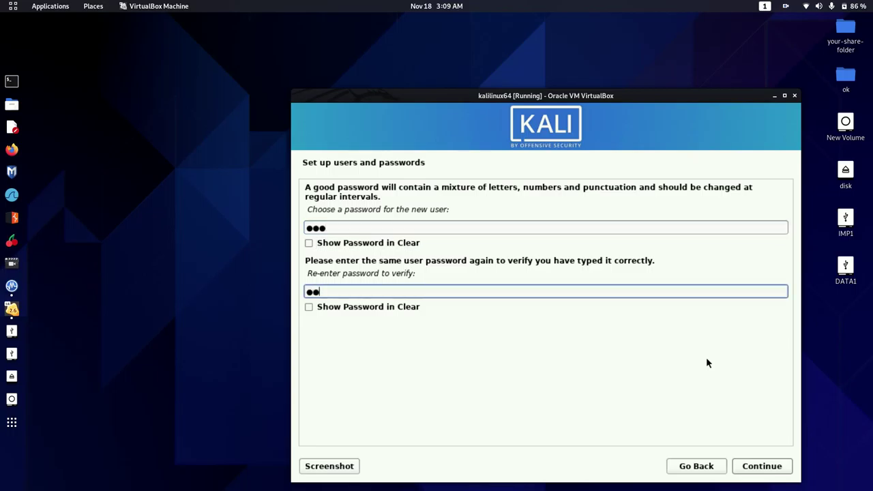
key("Return")
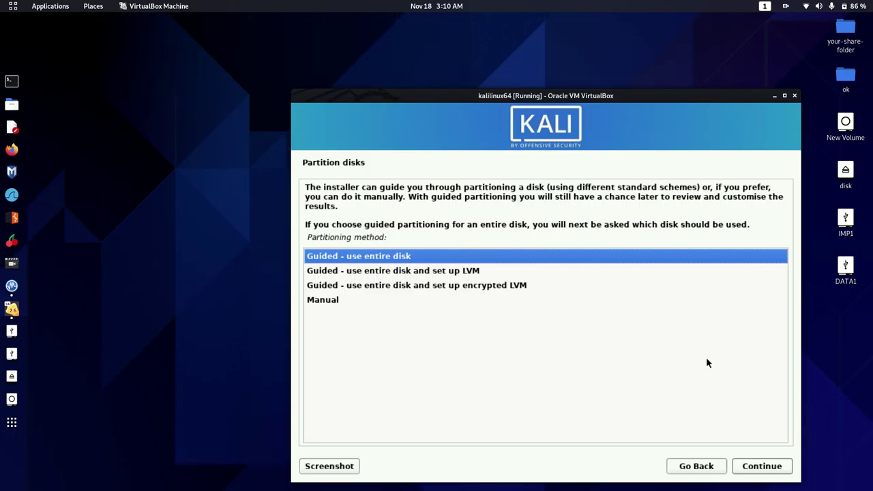
Use guided partitioning of the whole 17.2 GB disk with all files in one partition.
key("Return")
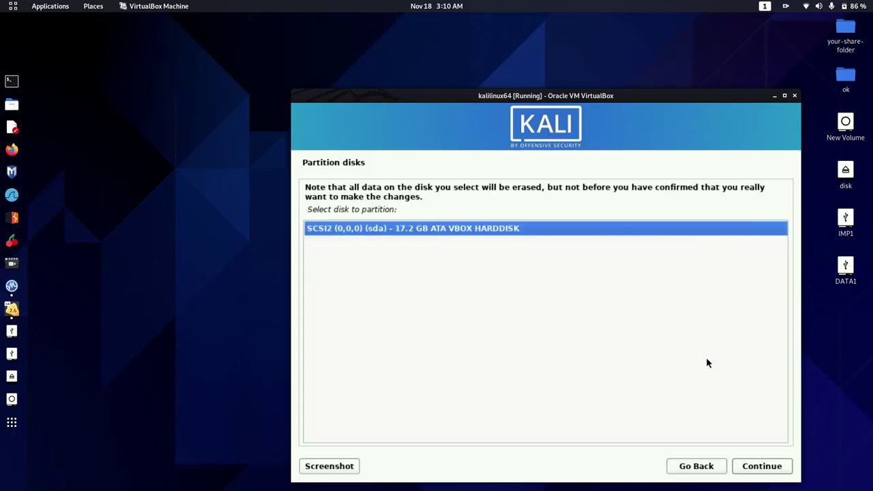
key("Return")
key("Down")
key("Up")
key("Return")
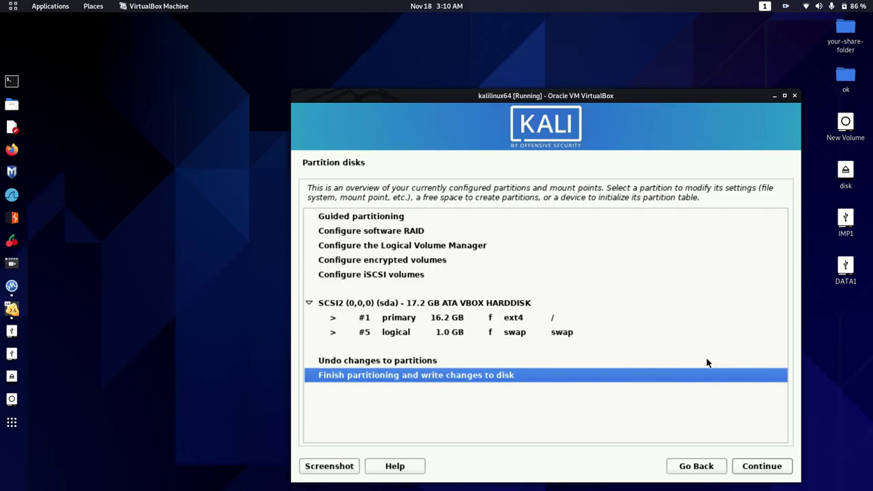
Finish partitioning and confirm writing the changes to disk.
key("Return")
key("Down")
key("Return")
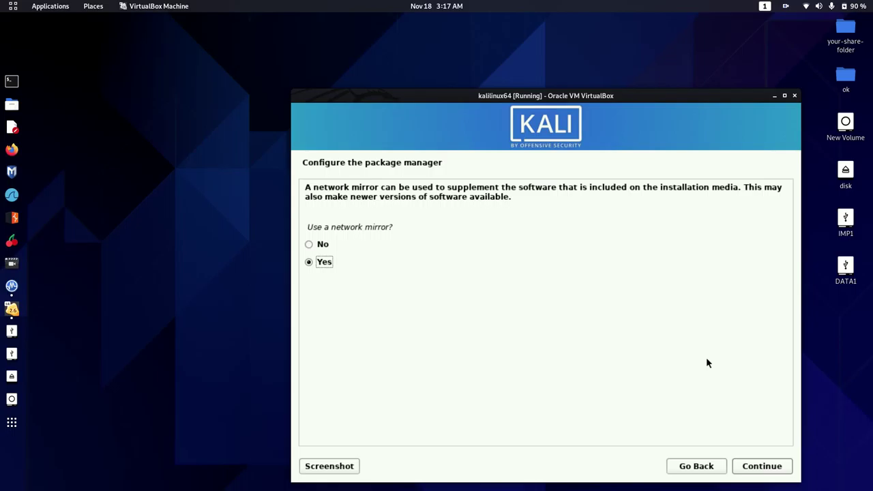
Decline the network mirror and install GRUB onto /dev/sda.
key("Up")
key("Return")
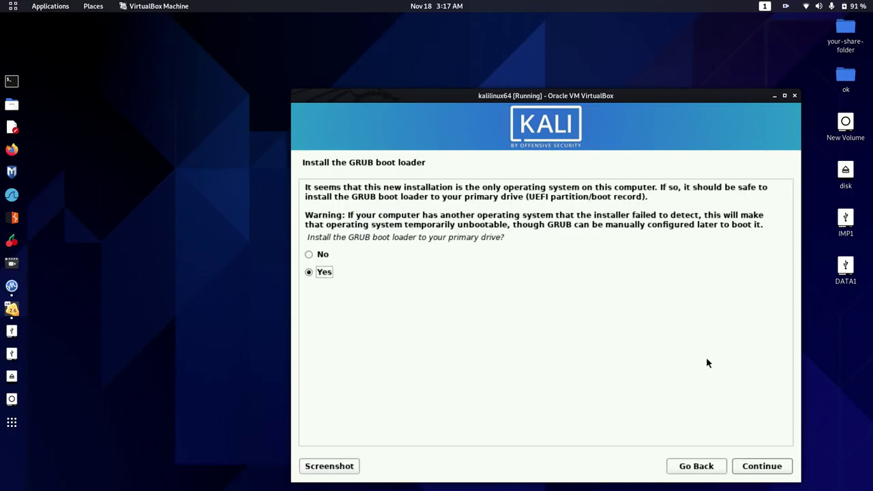
key("Up")
key("Down")
key("Return")
key("Down")
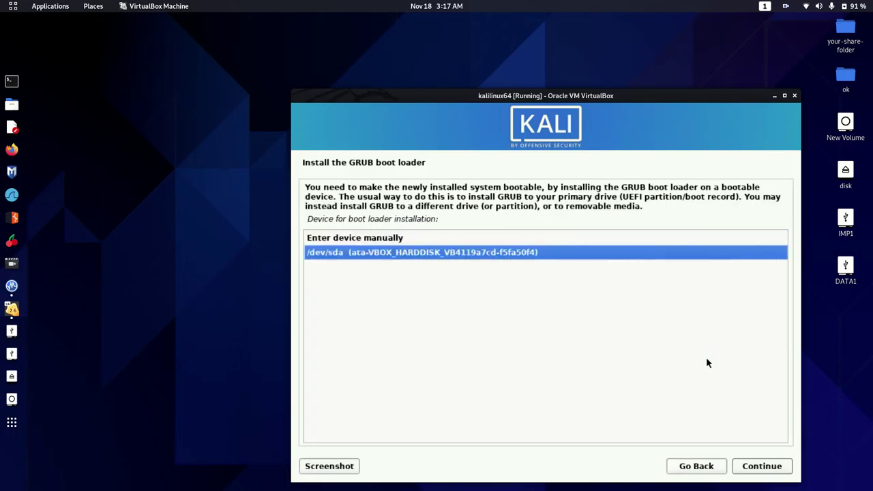
key("Return")
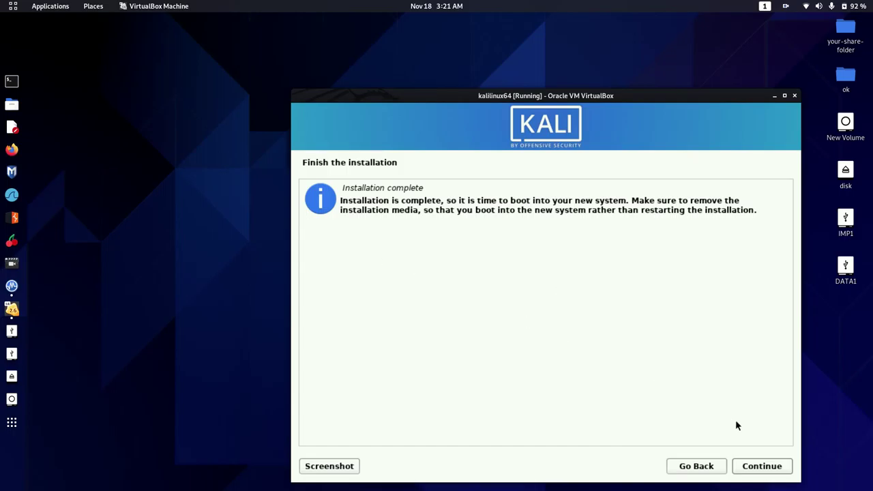
Continue past 'Installation complete' so the VM reboots to the Kali boot menu.
left_click(783, 469)
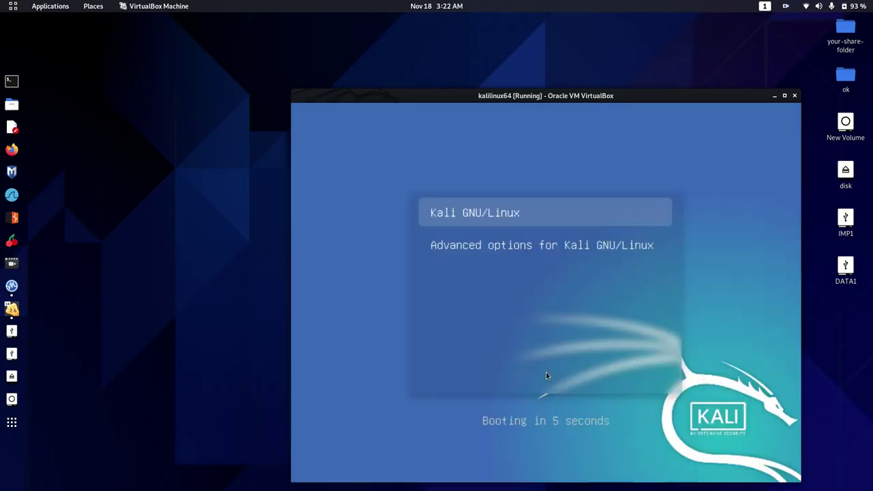
Boot Kali GNU/Linux from GRUB and log in with the user account's username and password.
key("Return")
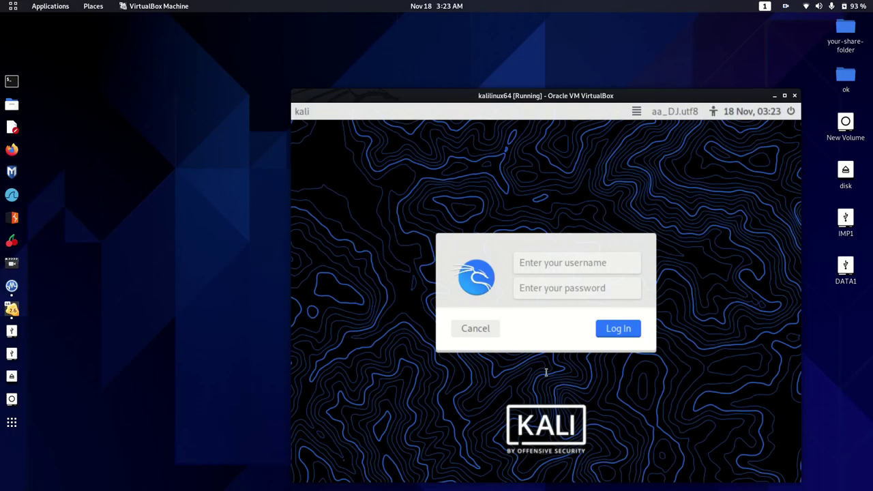
type("zoom")
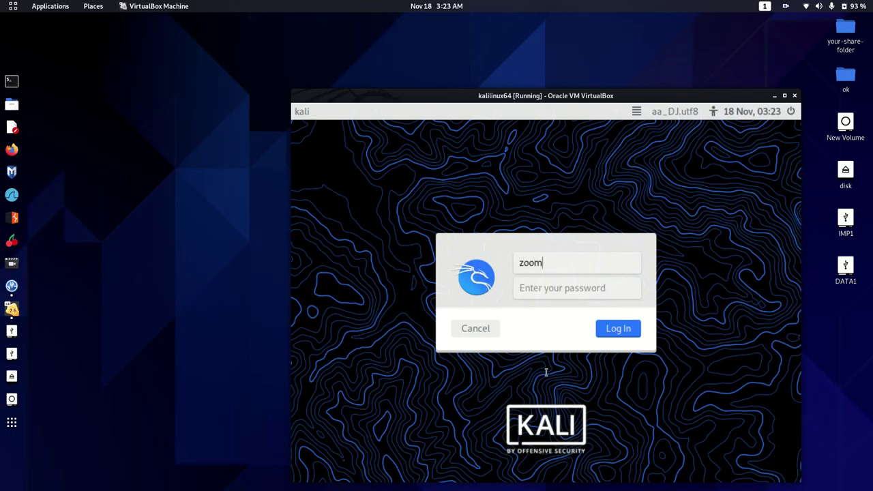
key("Tab")
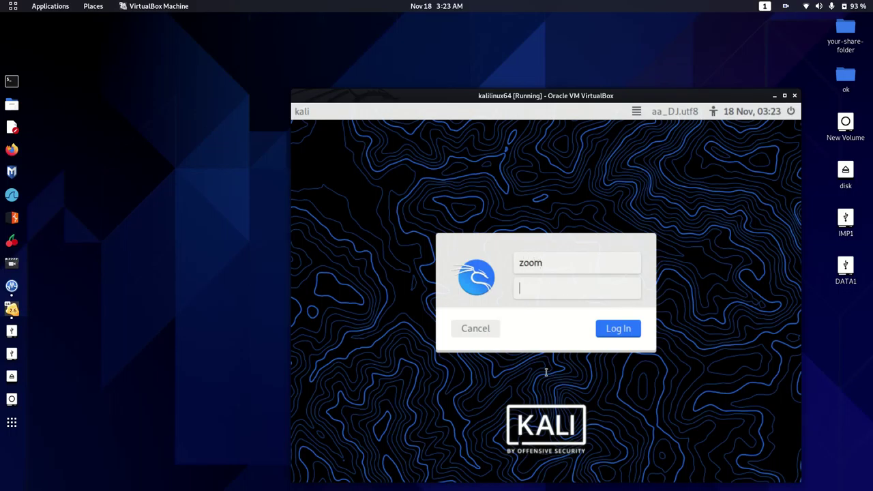
type("zoom")
key("Return")
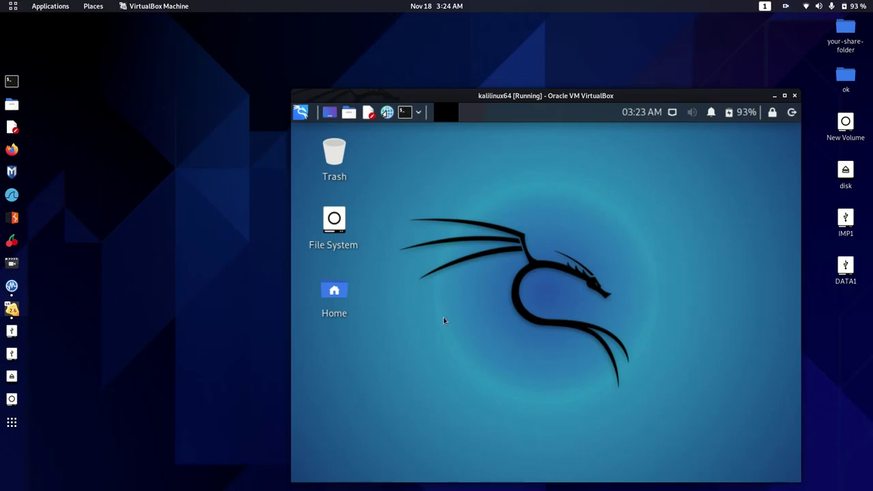
left_click_drag(429, 203, 771, 444)
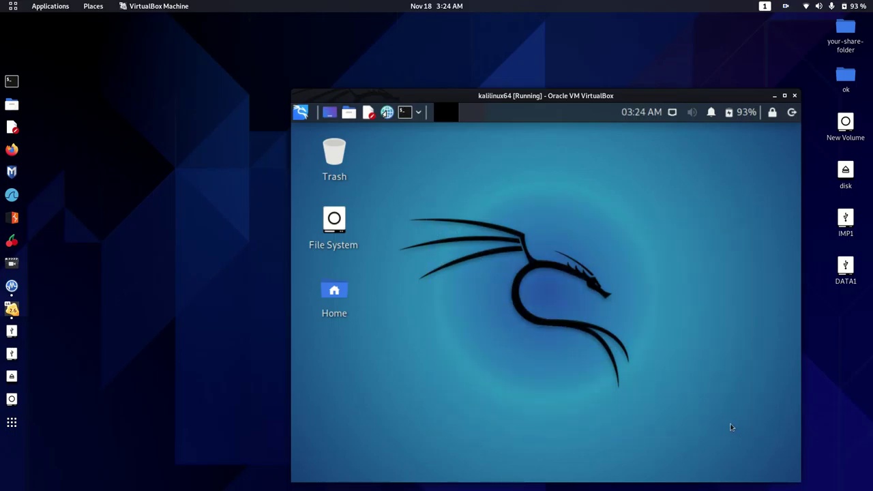